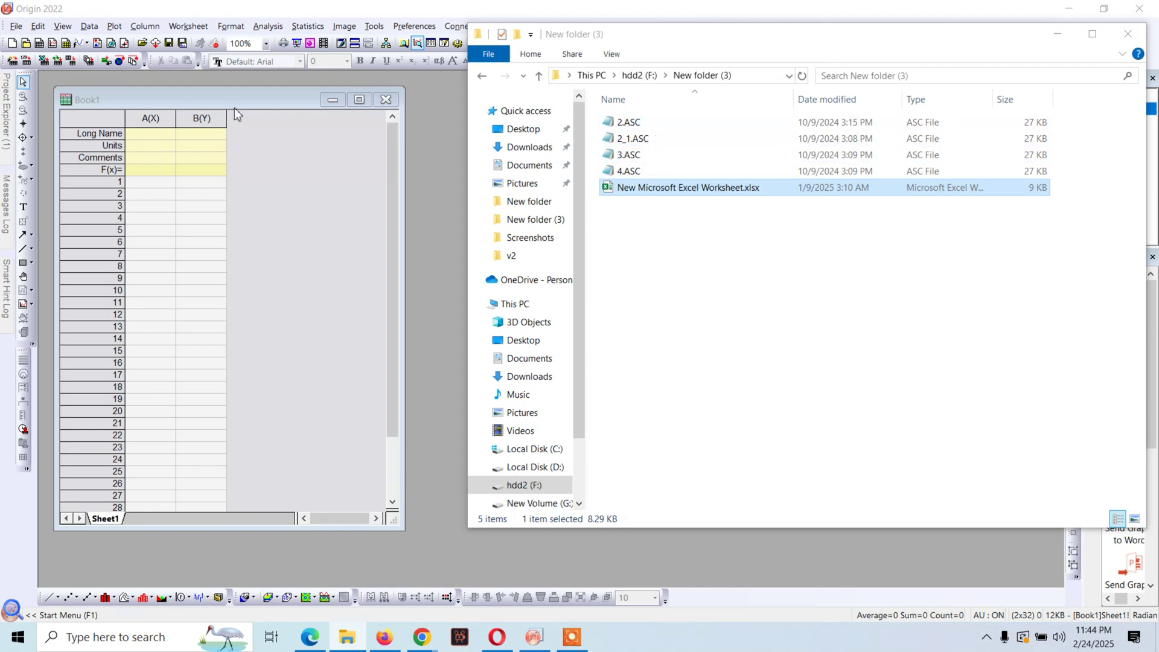
Step: Select the 2.ASC data file in F:\New folder (3)
left_click(628, 125)
Step: Check 2.ASC in Notepad, drag it into Book1, and select column B(Y)
double_click(628, 124)
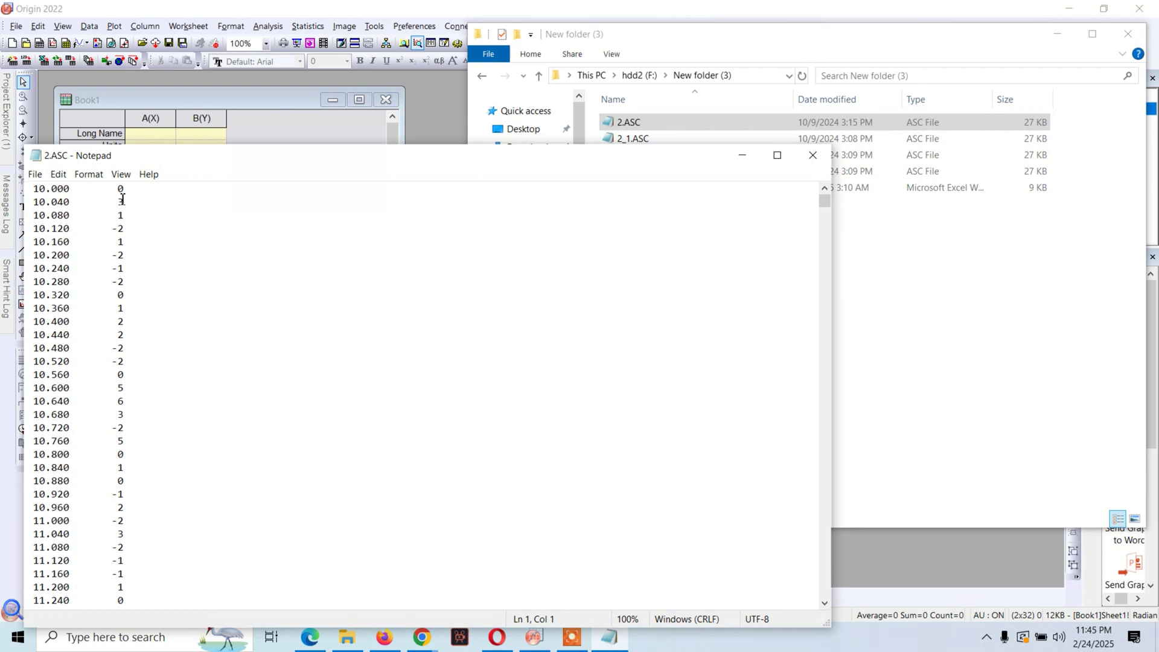
left_click(810, 157)
left_click_drag(671, 123, 205, 213)
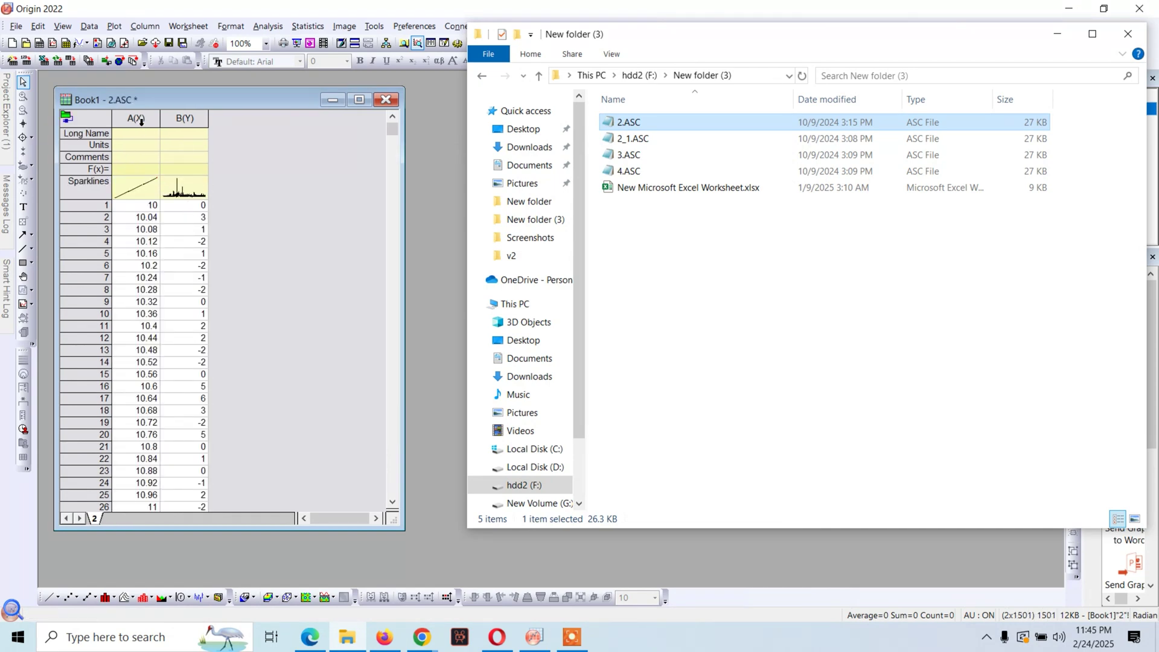
left_click(172, 121)
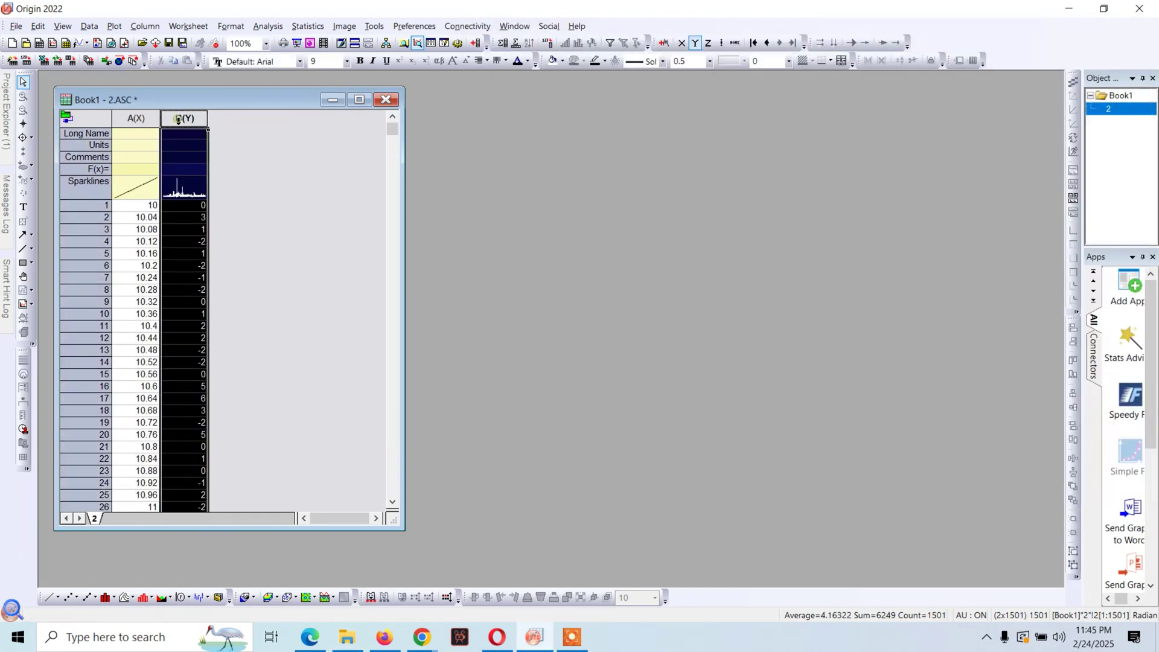
Step: Line-plot column B against A, then widen Graph1 and move it beside the worksheet
left_click(52, 598)
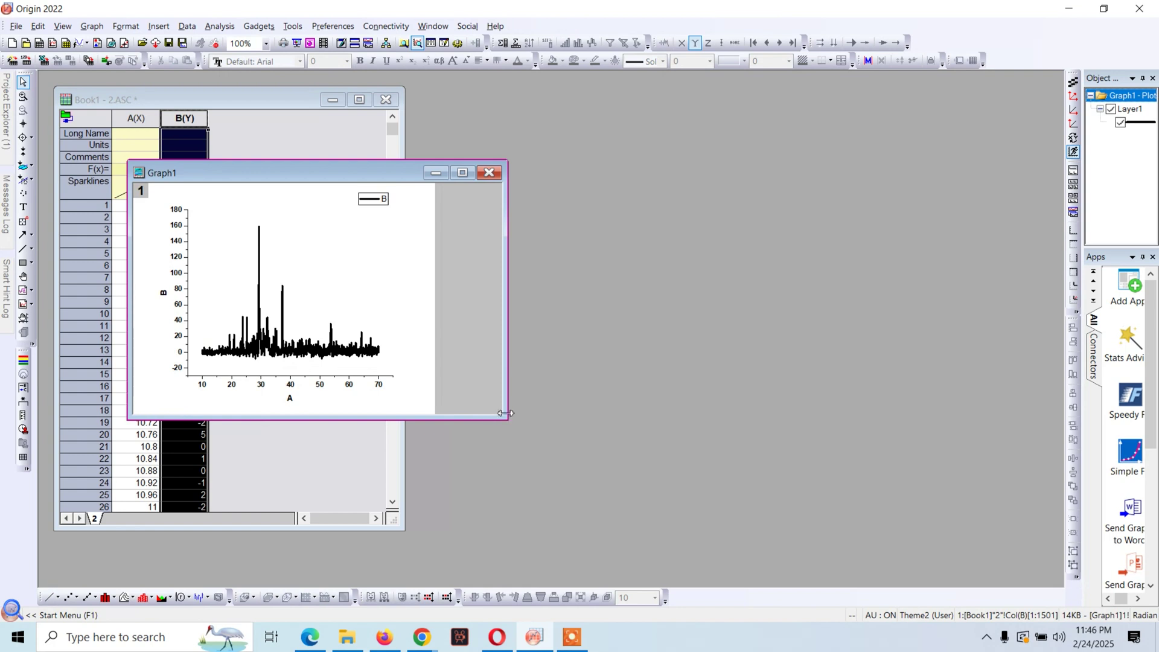
left_click_drag(506, 415, 635, 475)
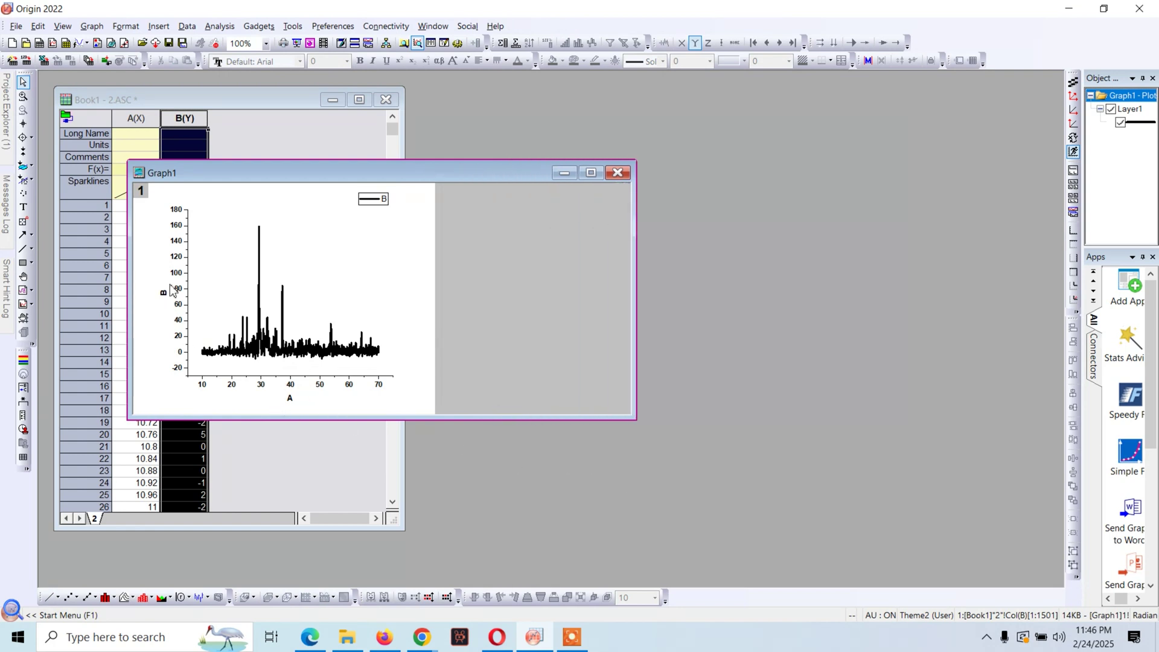
left_click_drag(290, 173, 520, 230)
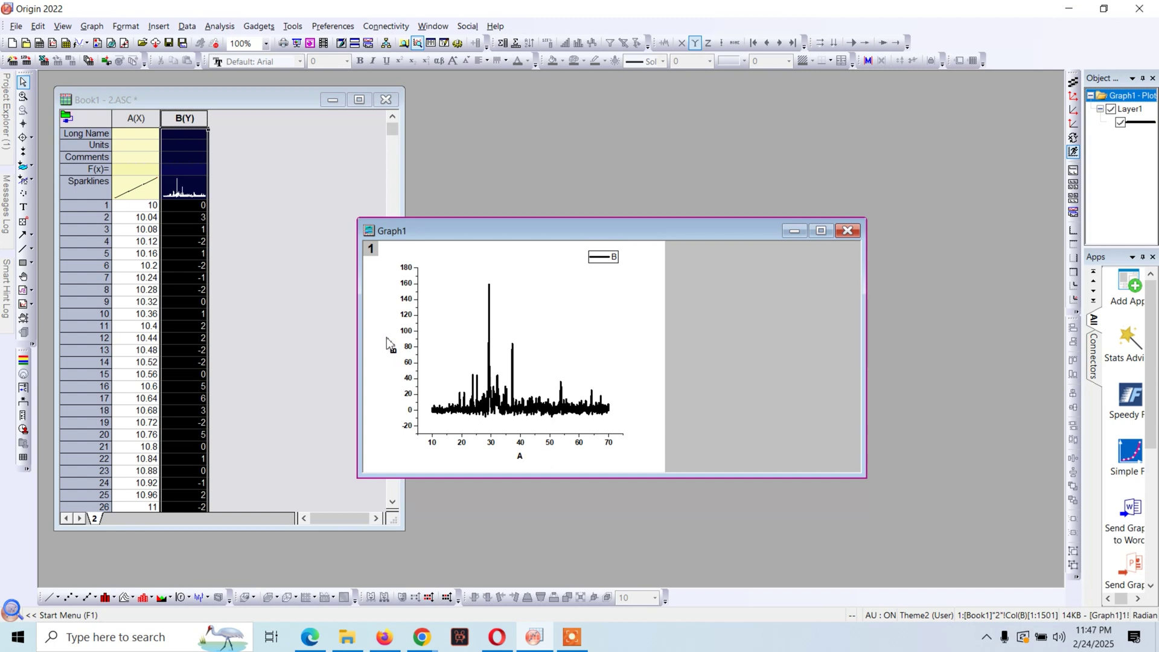
left_click(137, 134)
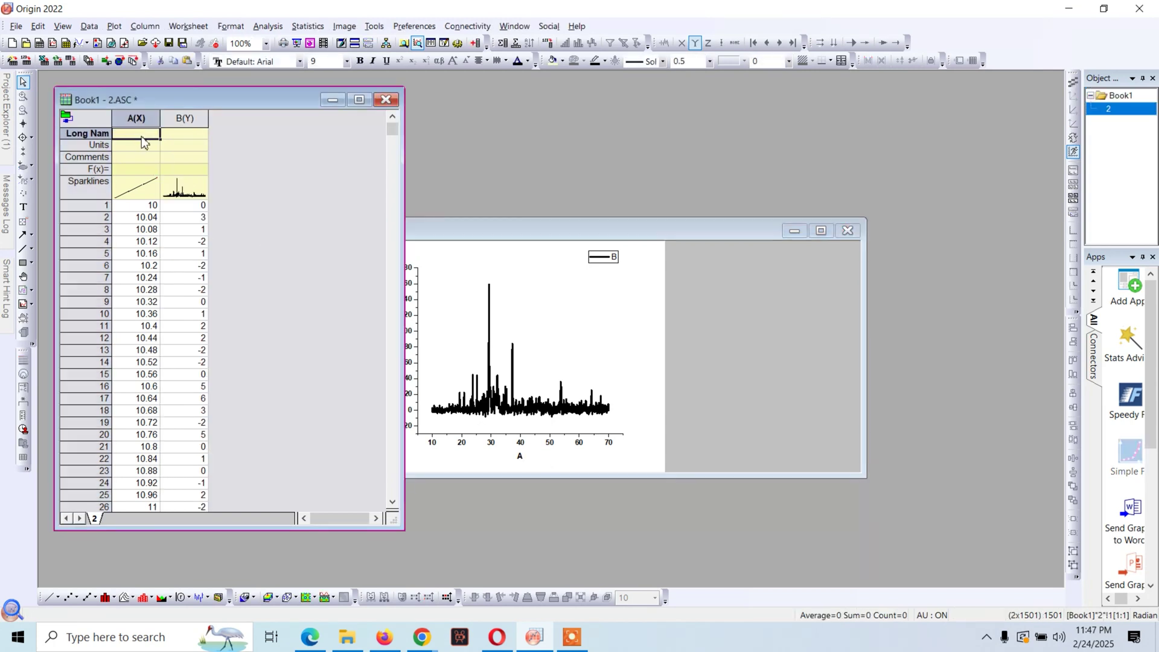
Step: Give column A the long name 'xrd' and units 'theta'
type("xrd")
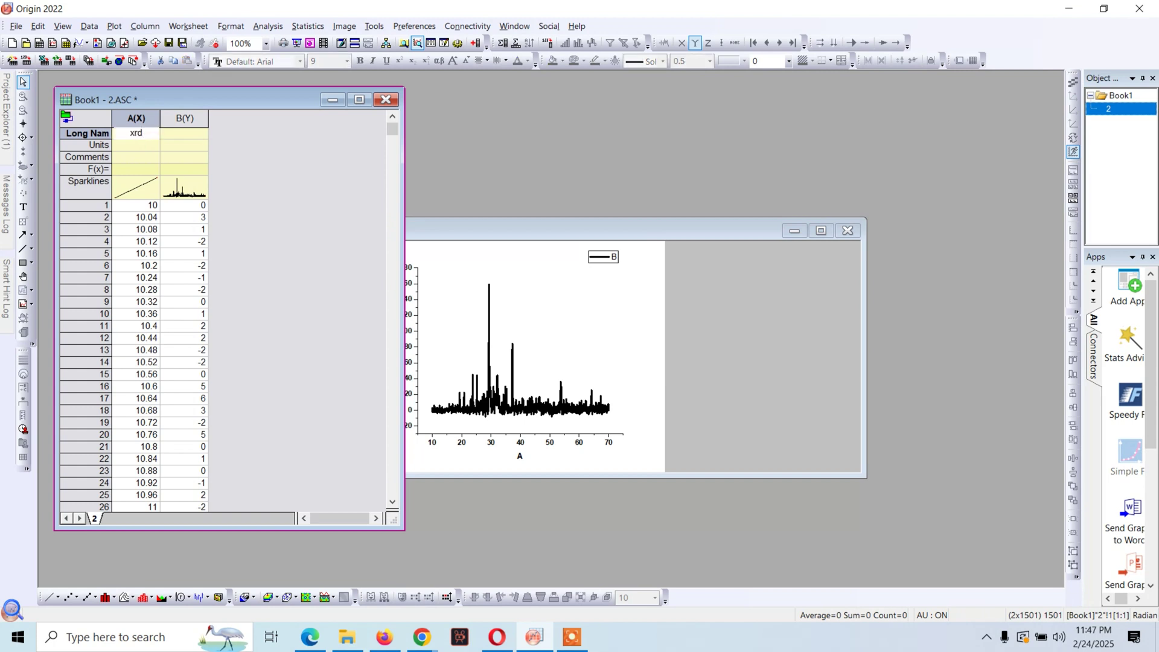
left_click(137, 146)
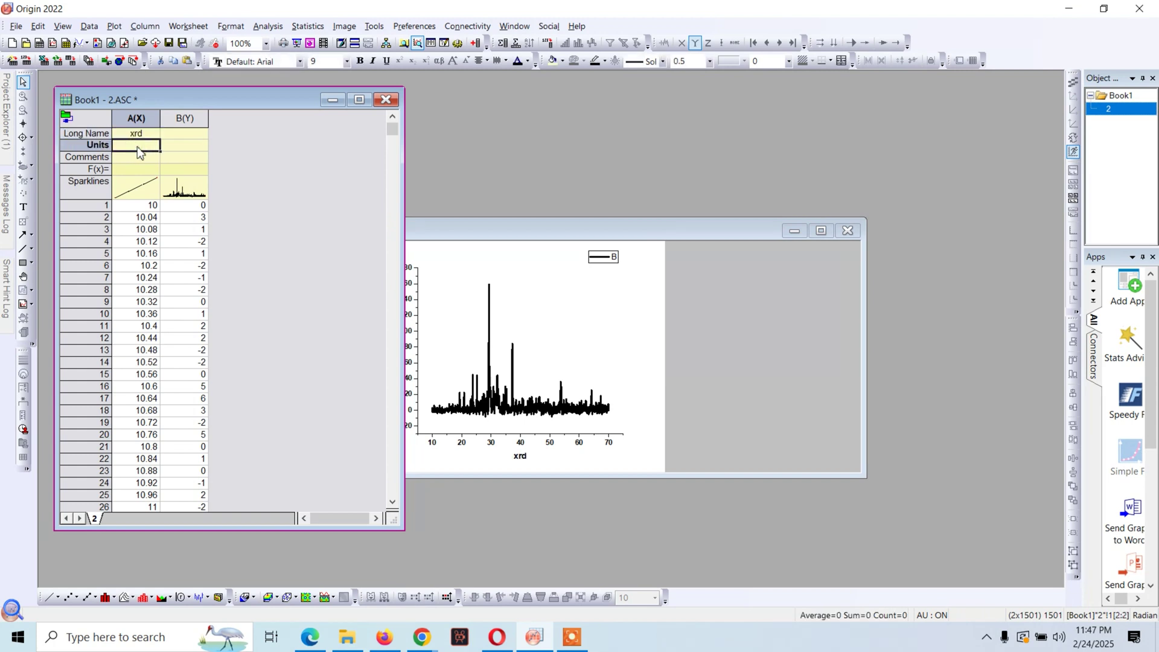
double_click(138, 146)
type("th")
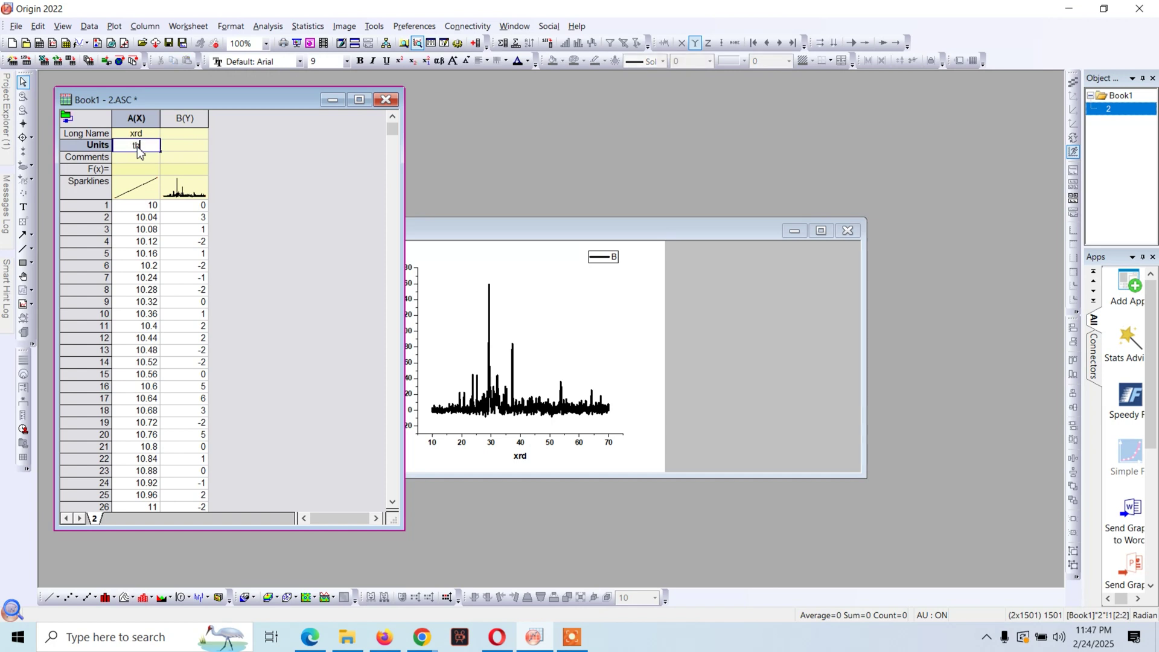
type("eta")
left_click(187, 148)
Step: Give column B the long name 'counts' and units 'intensity'
type("c")
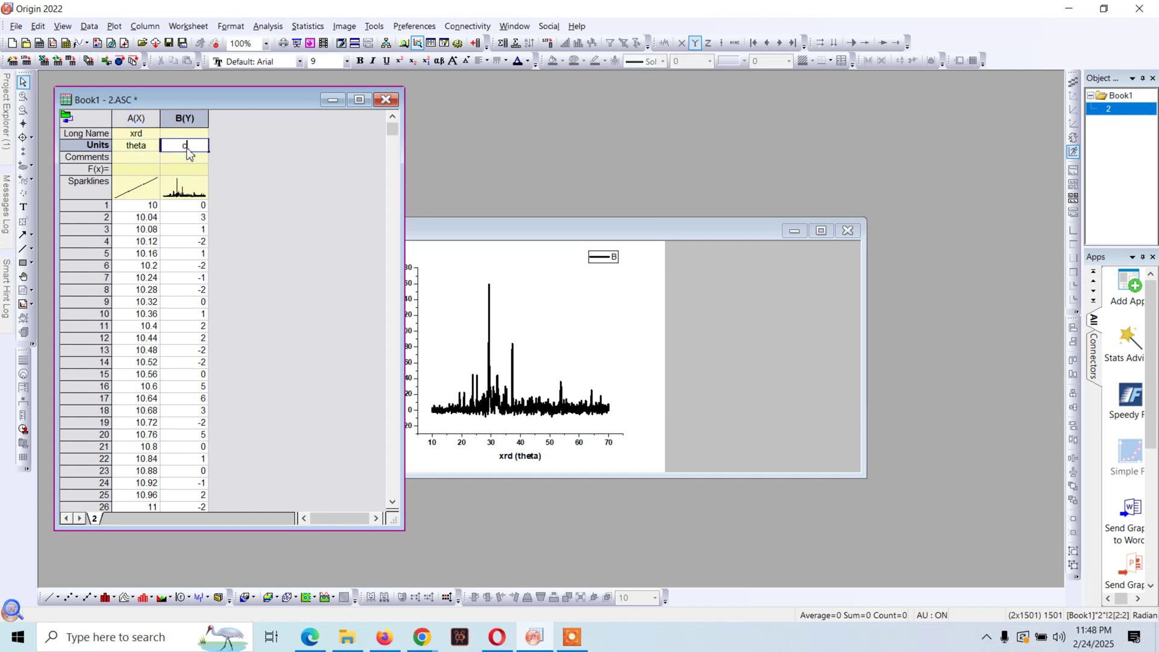
type("ounts")
left_click_drag(203, 145, 171, 145)
right_click(173, 146)
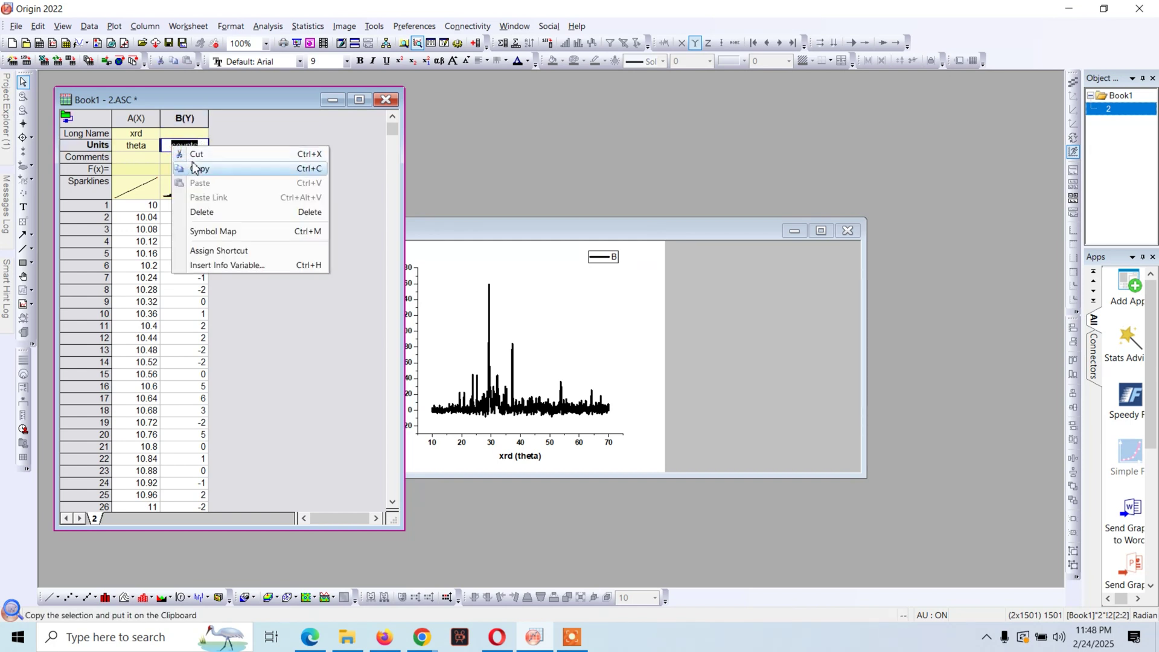
left_click(195, 168)
right_click(185, 132)
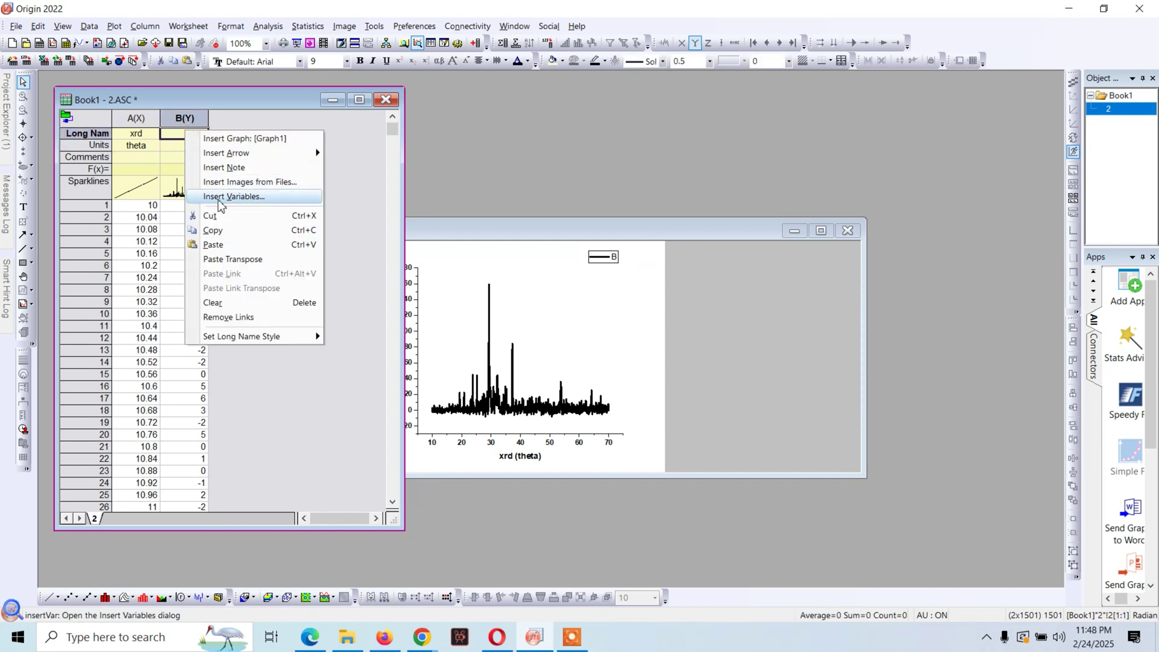
left_click(213, 244)
left_click(186, 147)
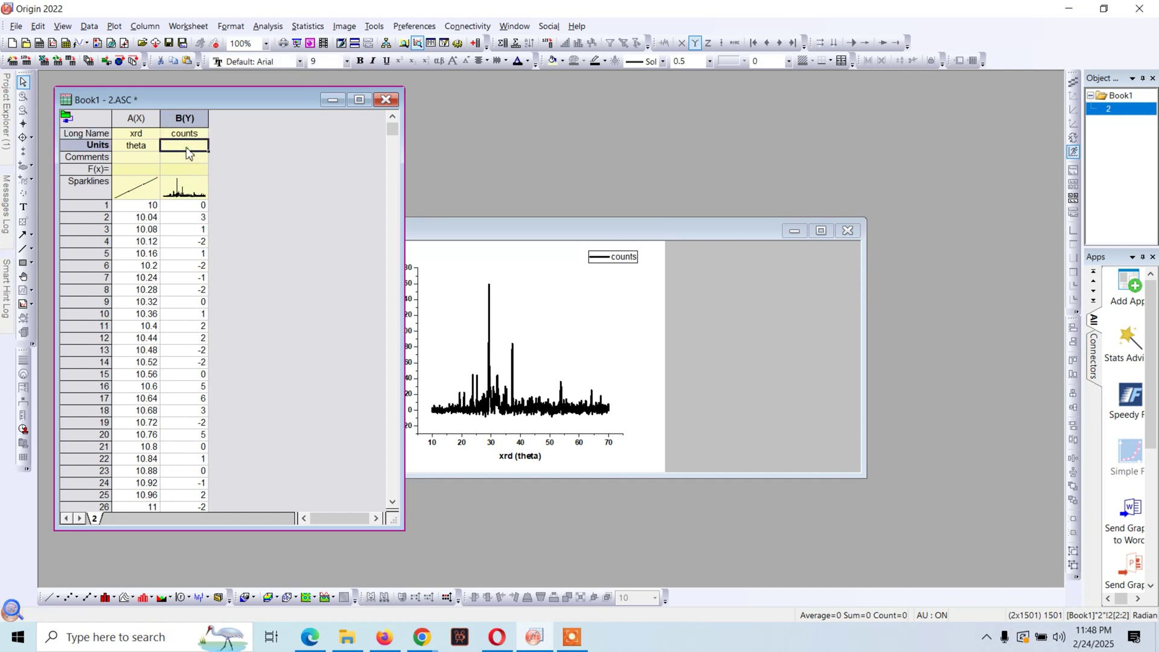
type("intensity")
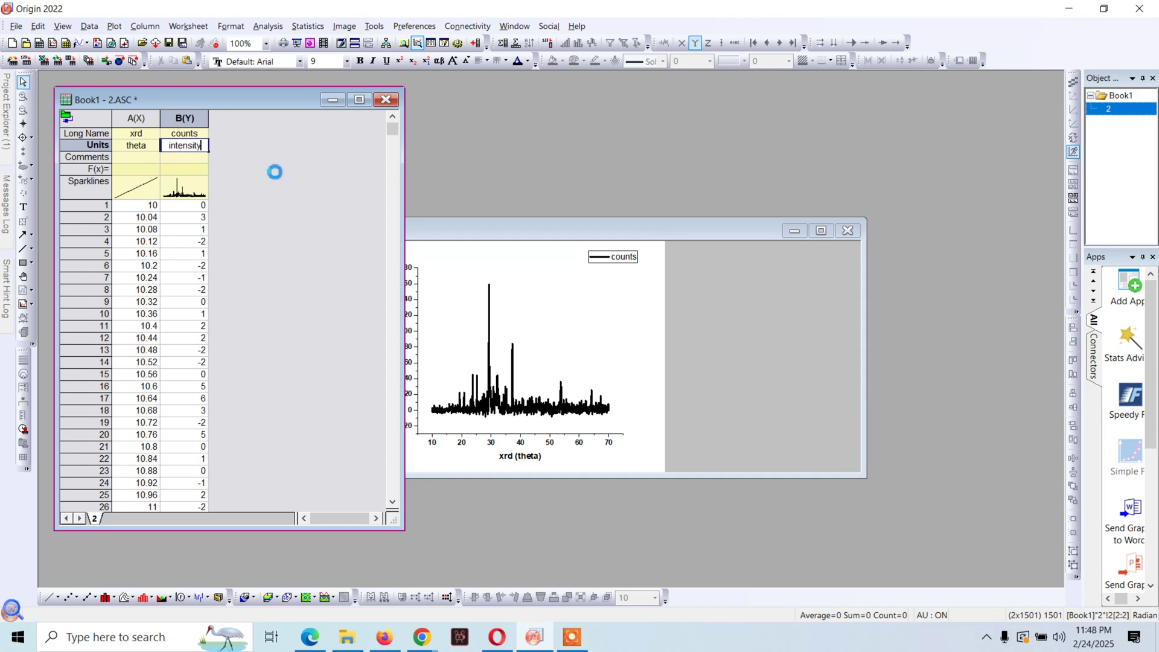
left_click(274, 173)
Step: Set the x axis scale From 10 To 70 in the axis dialog
left_click_drag(534, 230, 543, 189)
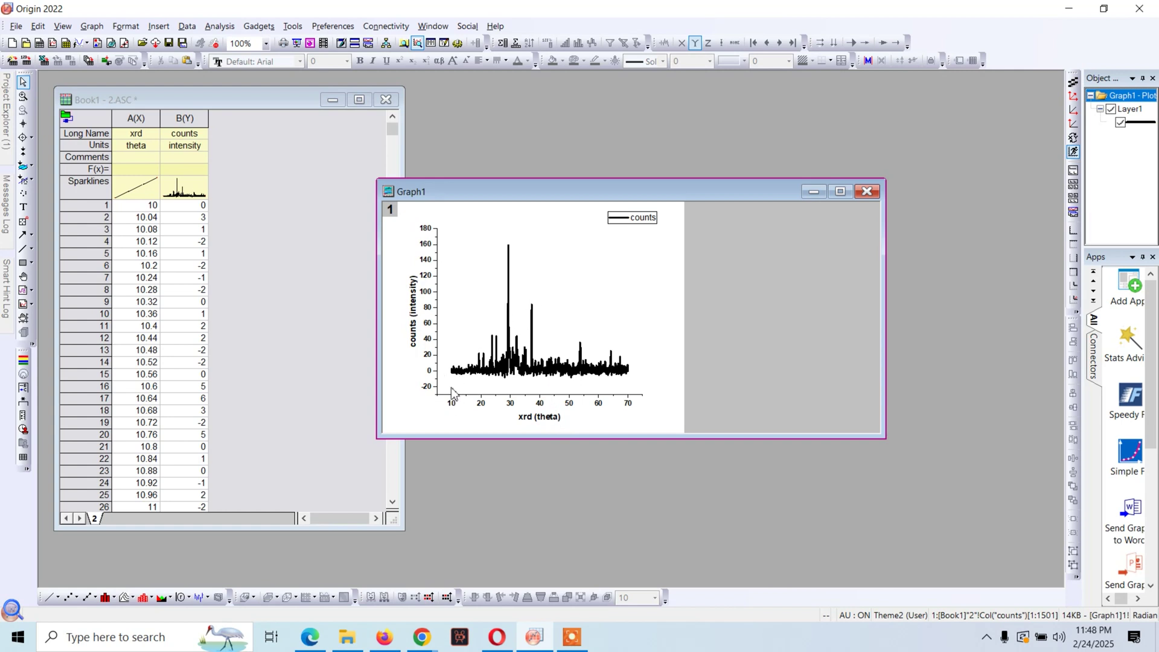
mouse_move(454, 405)
left_click(454, 403)
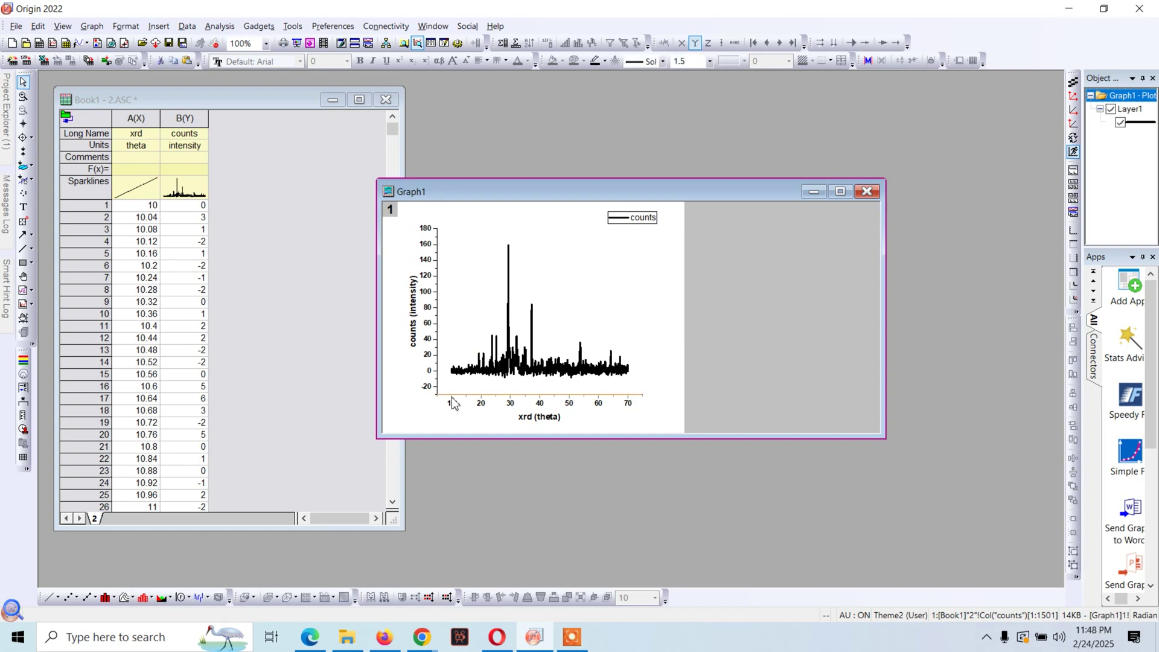
double_click(453, 404)
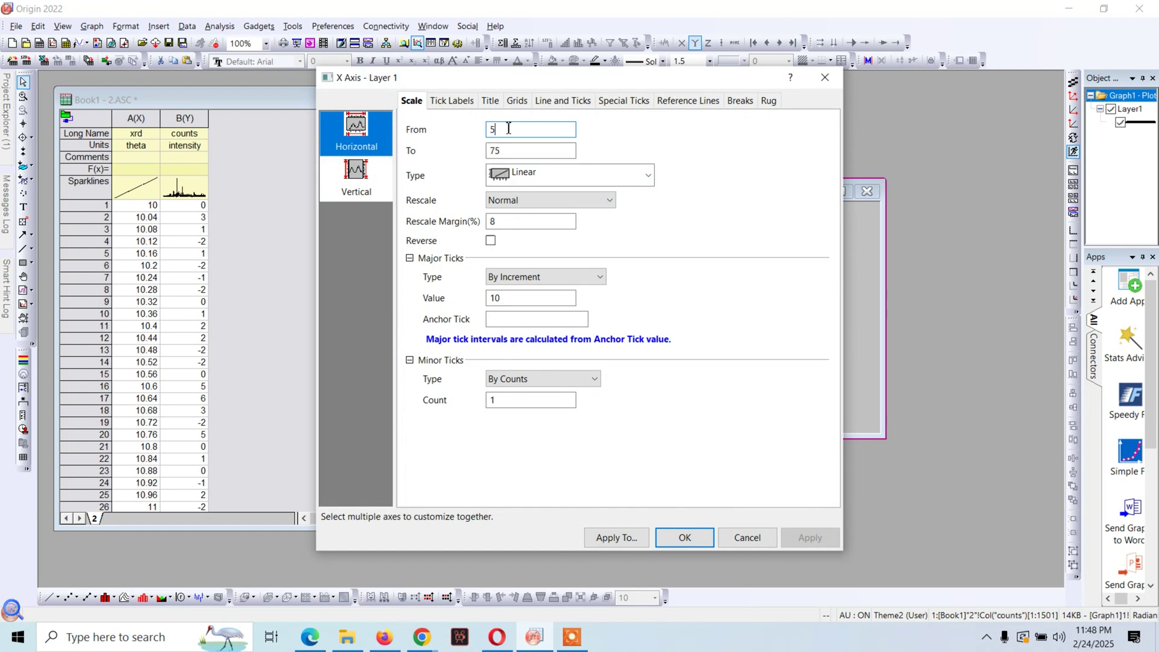
left_click_drag(508, 127, 480, 120)
type("10")
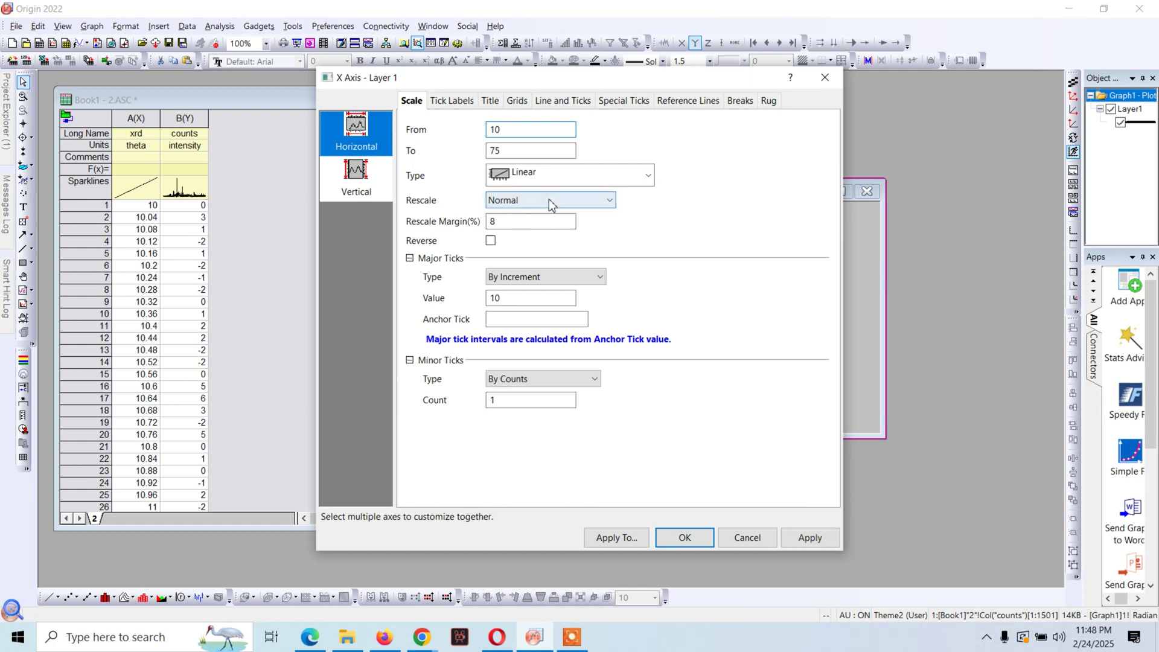
left_click_drag(495, 150, 520, 152)
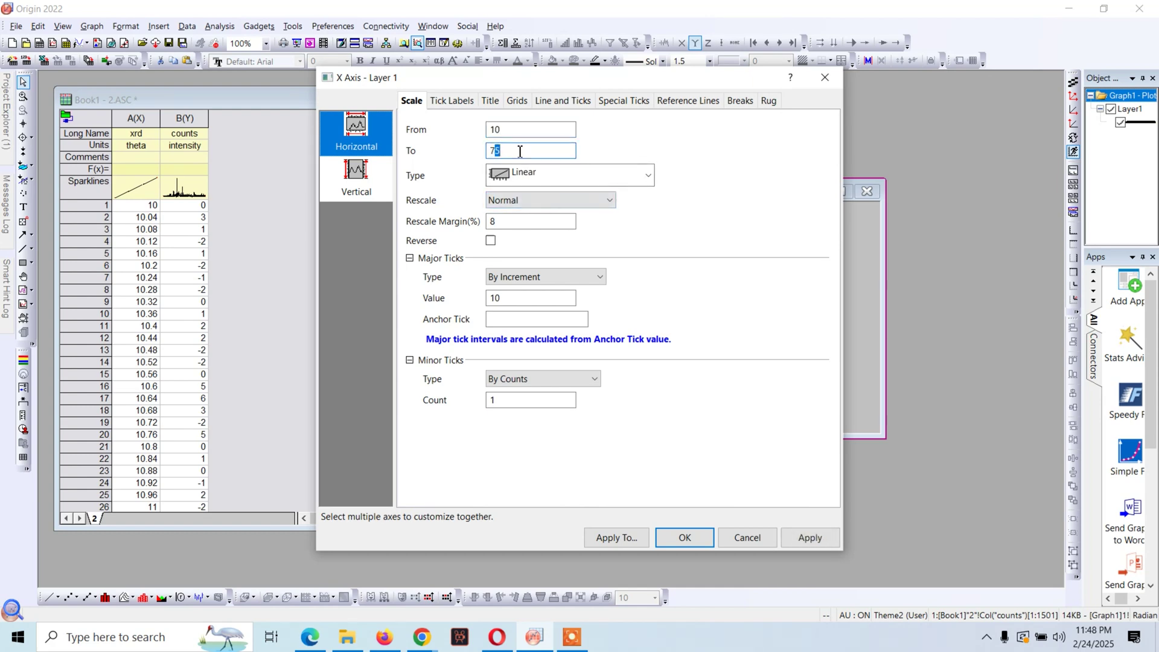
type("0")
left_click(684, 537)
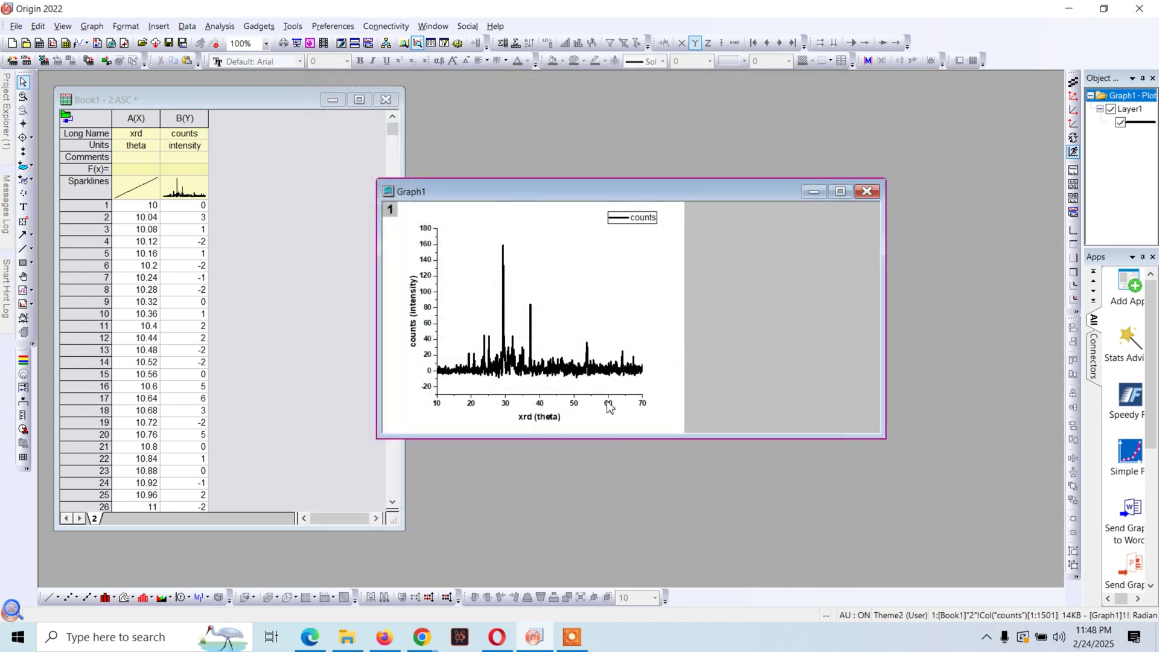
double_click(433, 348)
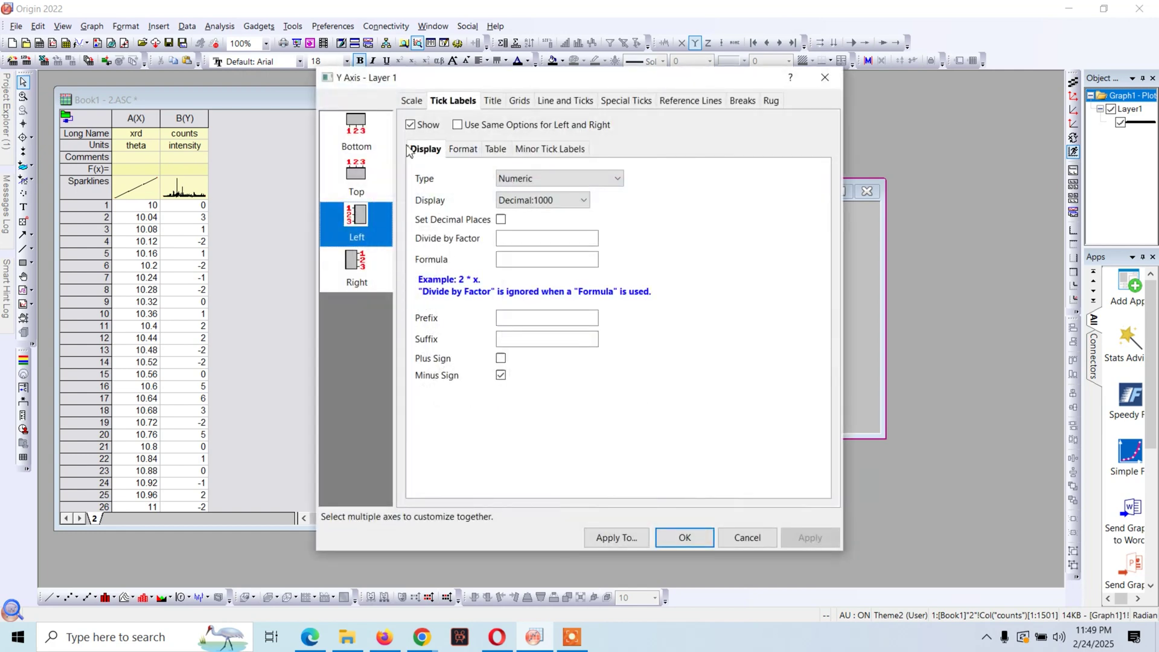
Step: Change the Vertical scale From value from -30 to 0, keeping 180 at the top
left_click(356, 260)
left_click(412, 101)
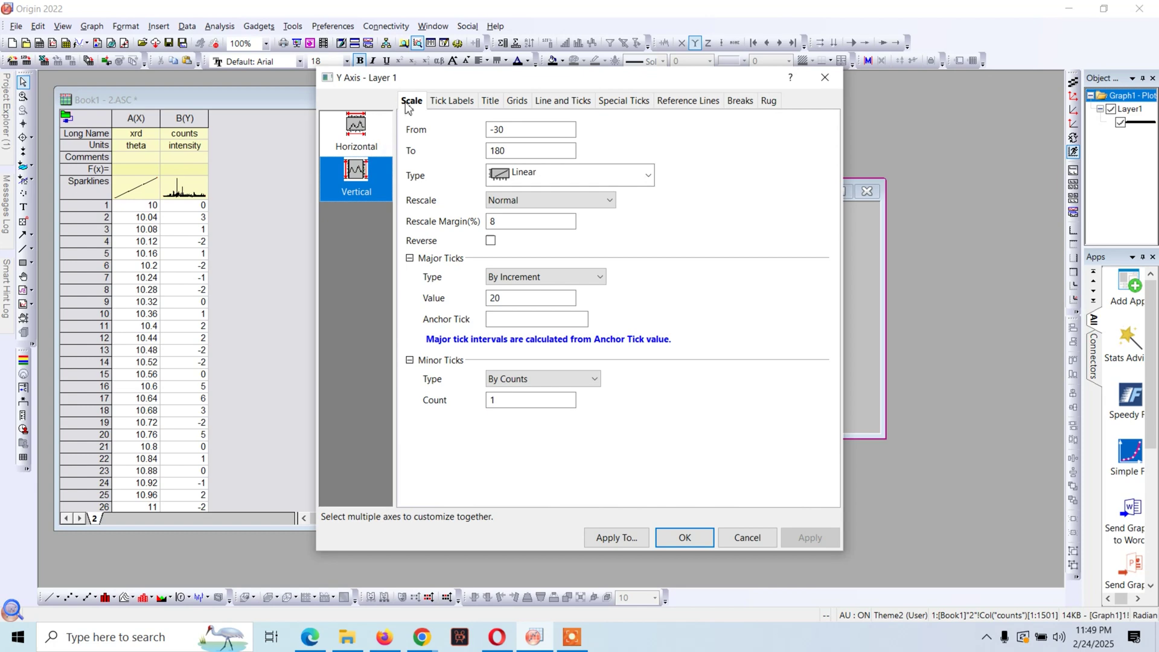
left_click_drag(517, 129, 454, 129)
type("0")
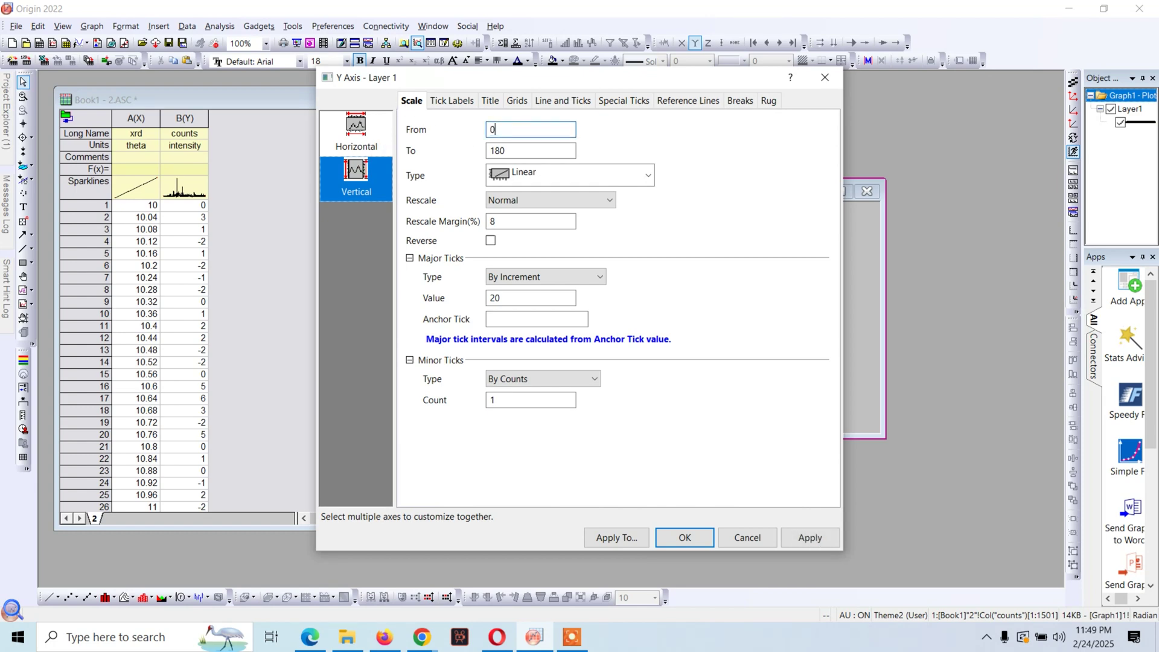
left_click(803, 536)
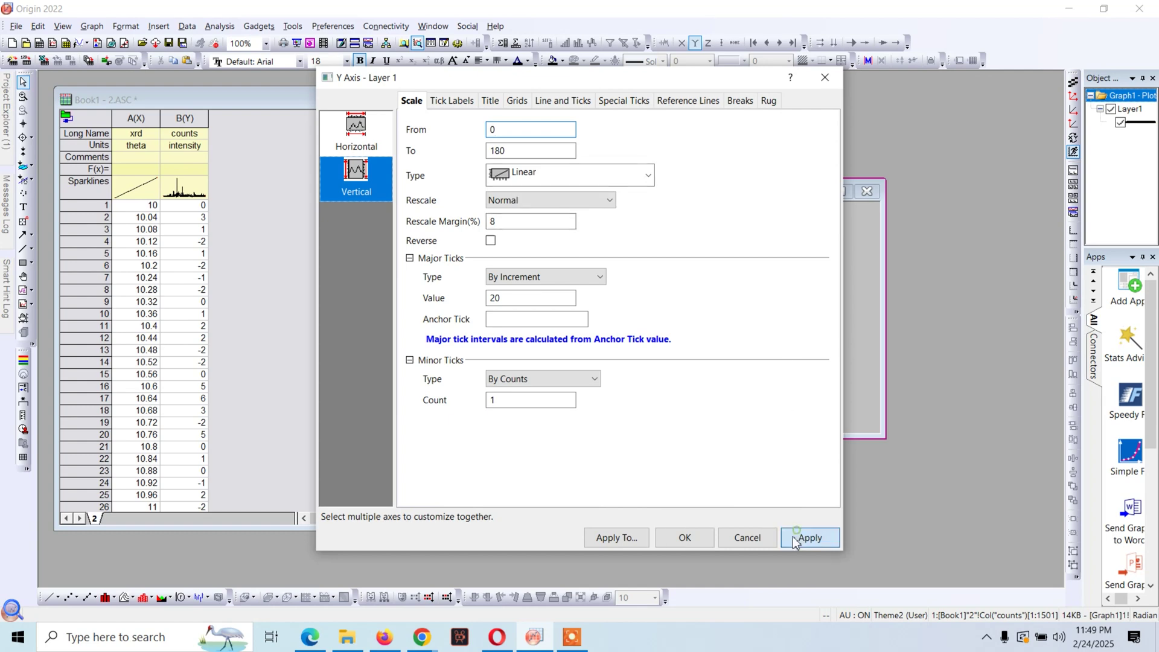
left_click(710, 539)
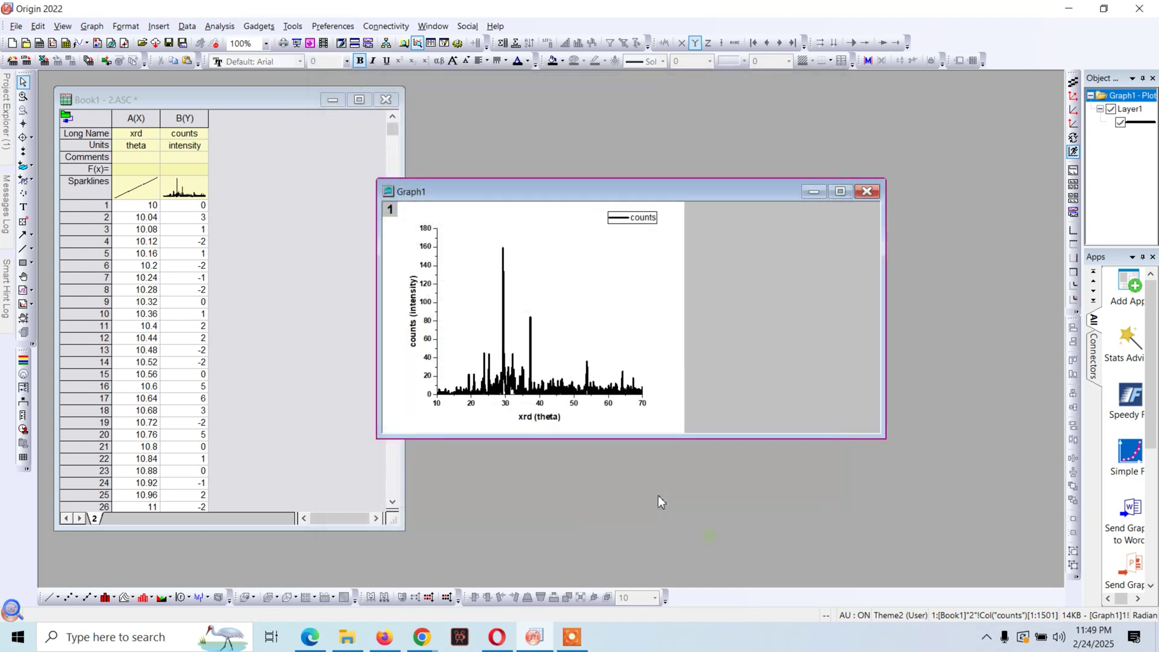
Step: Set the counts plot line colour to Blue in Plot Details
double_click(506, 341)
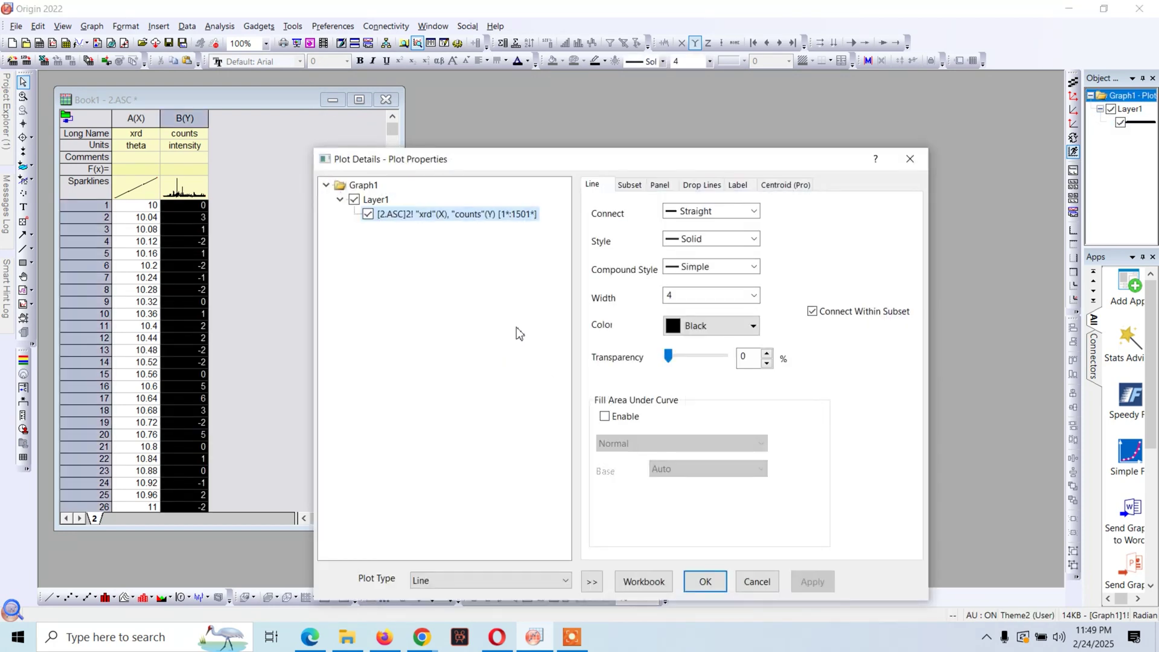
left_click(731, 326)
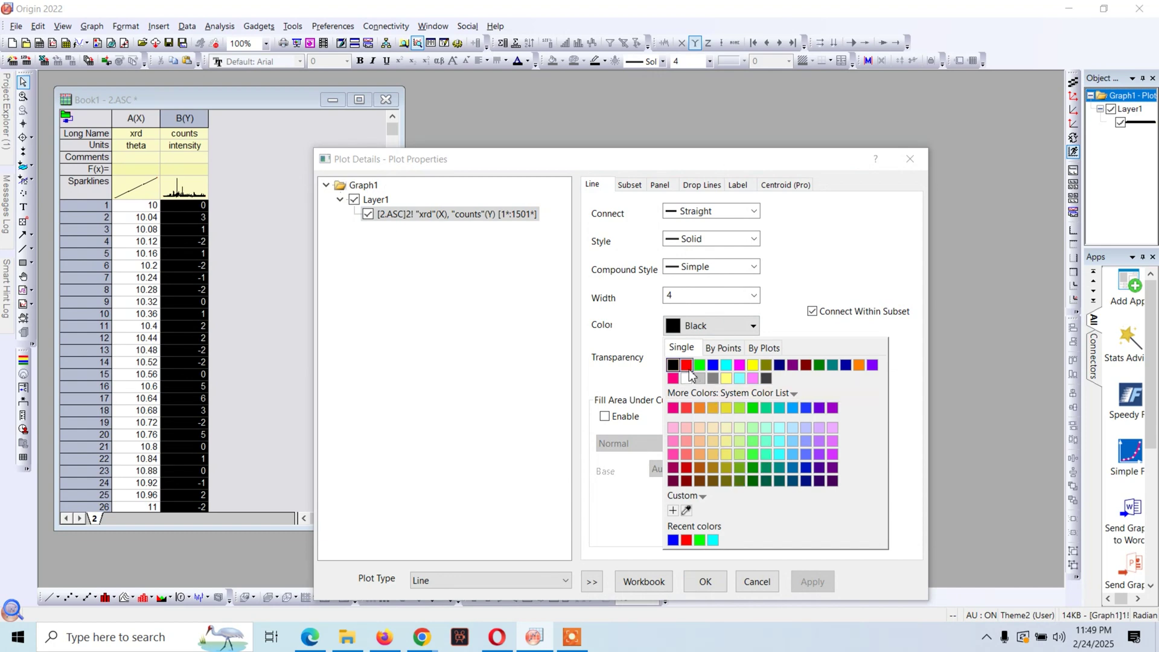
left_click(711, 367)
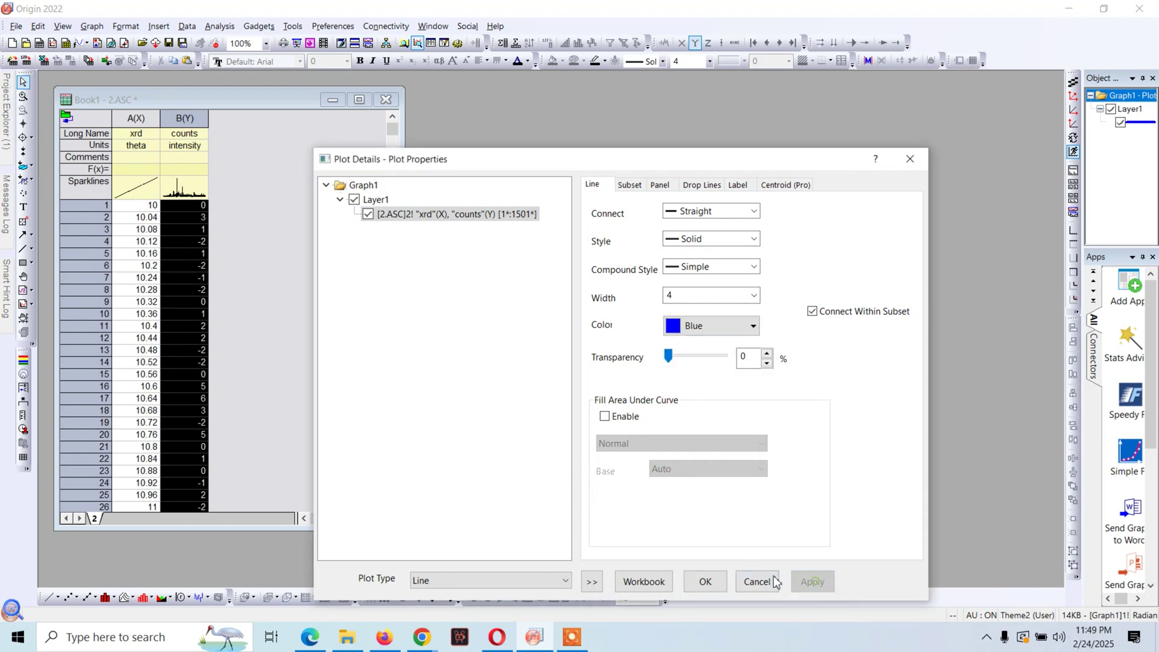
left_click(706, 583)
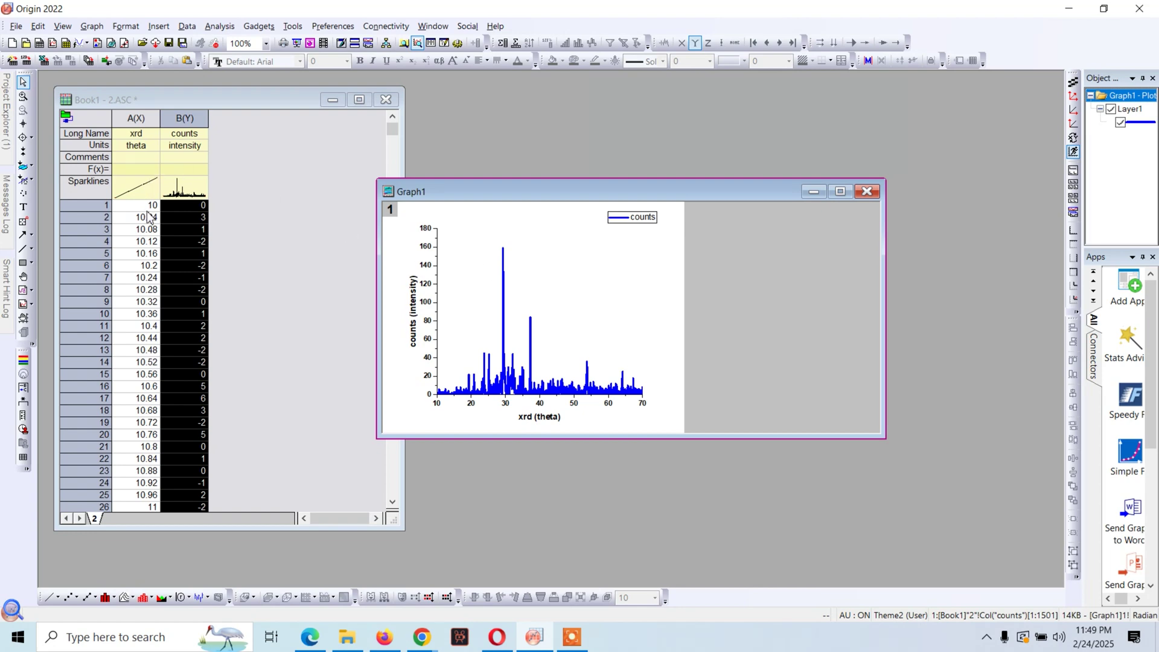
right_click(233, 246)
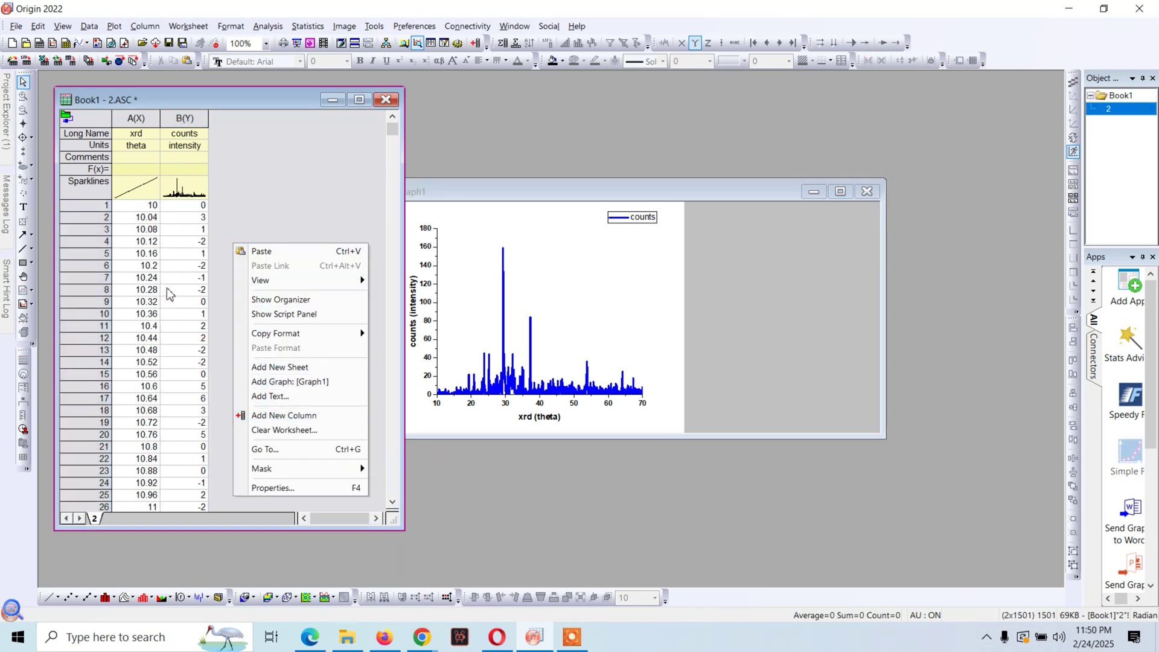
Step: Scroll the worksheet from cell A1 down to row 1501 and back up
left_click(149, 209)
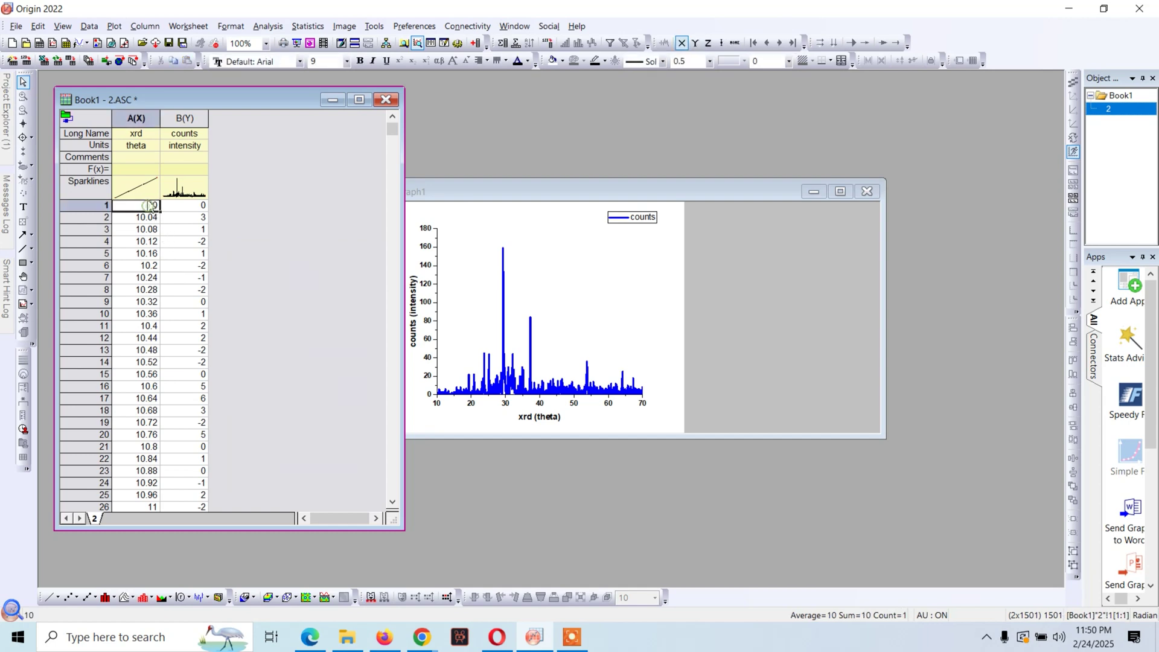
left_click(391, 147)
left_click_drag(391, 147, 344, 513)
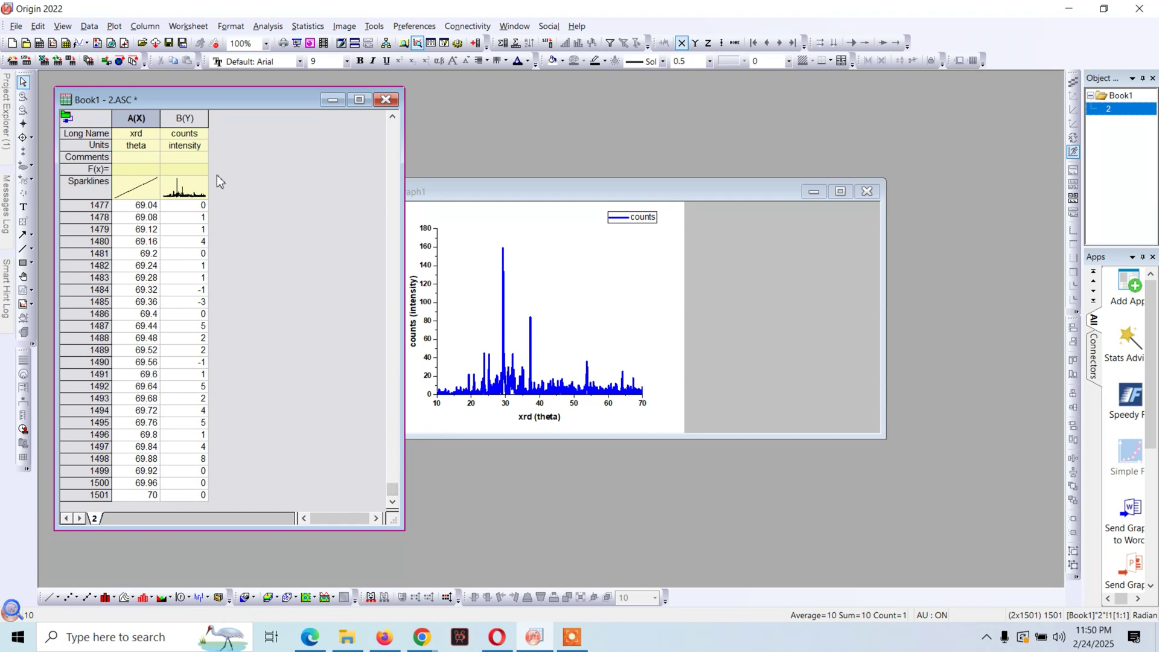
left_click_drag(391, 496, 392, 231)
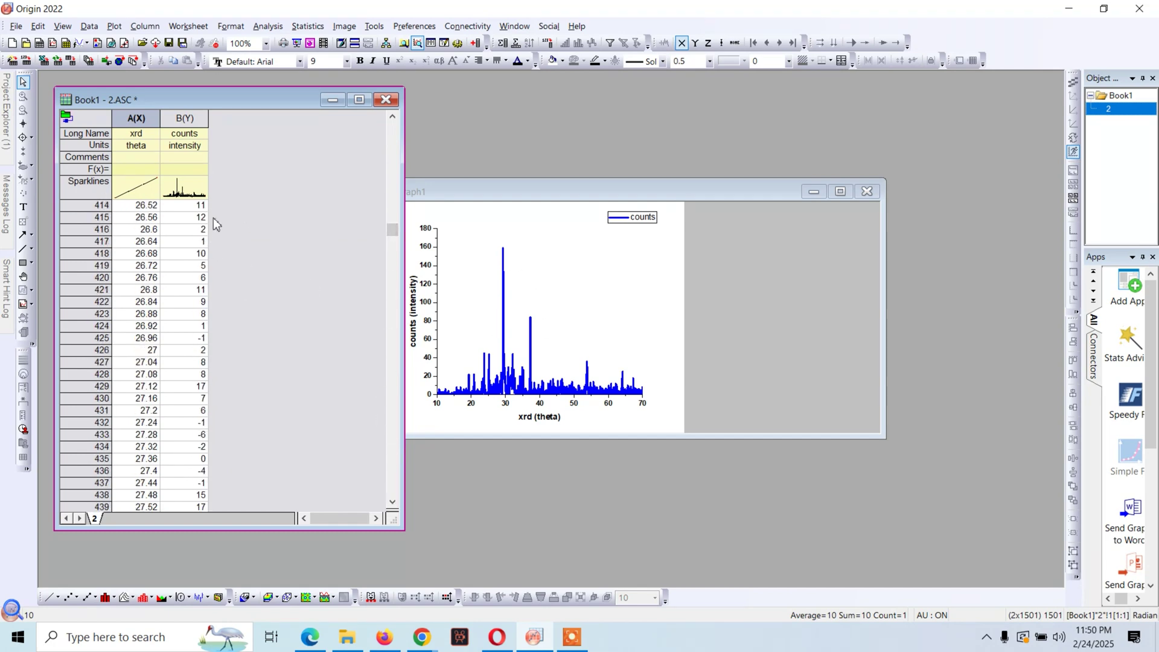